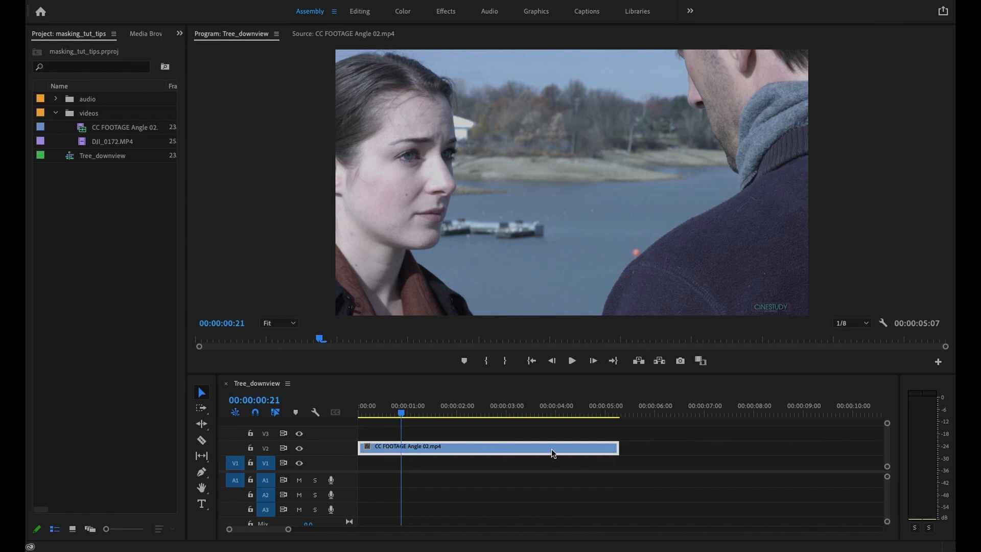
Place another copy of CC FOOTAGE Angle 02.mp4 on track V2 after the existing clip in the Tree_downview sequence
drag(401, 412, 405, 439)
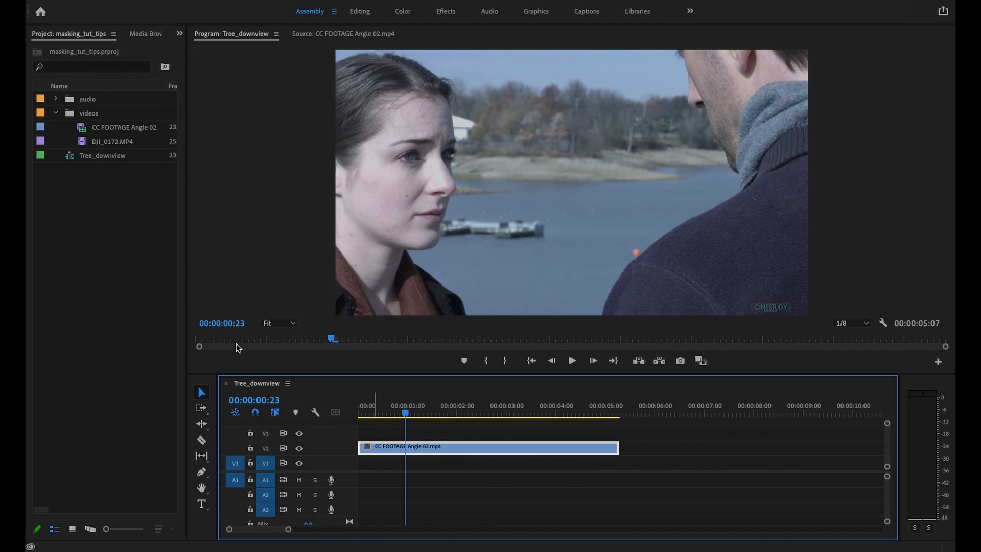
click(99, 127)
click(97, 128)
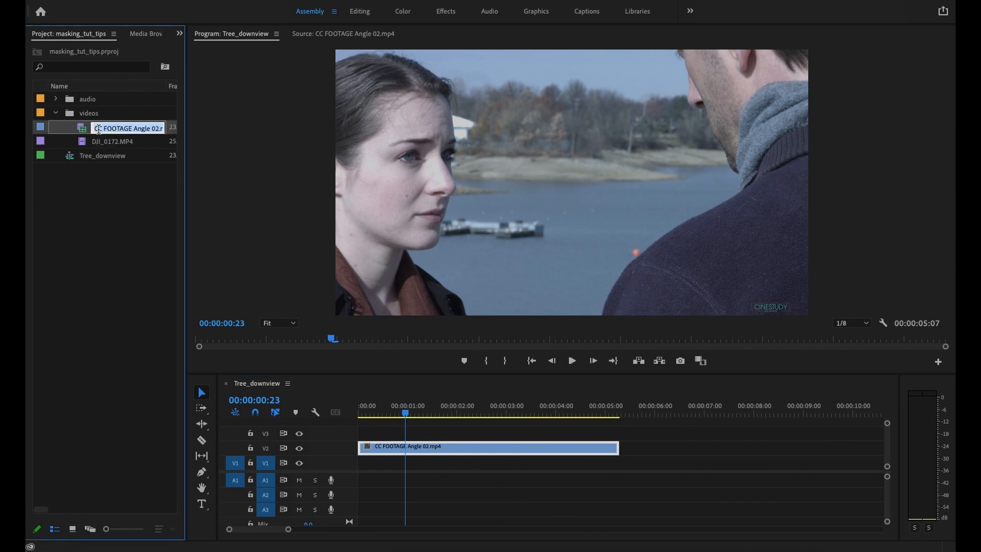
double_click(81, 127)
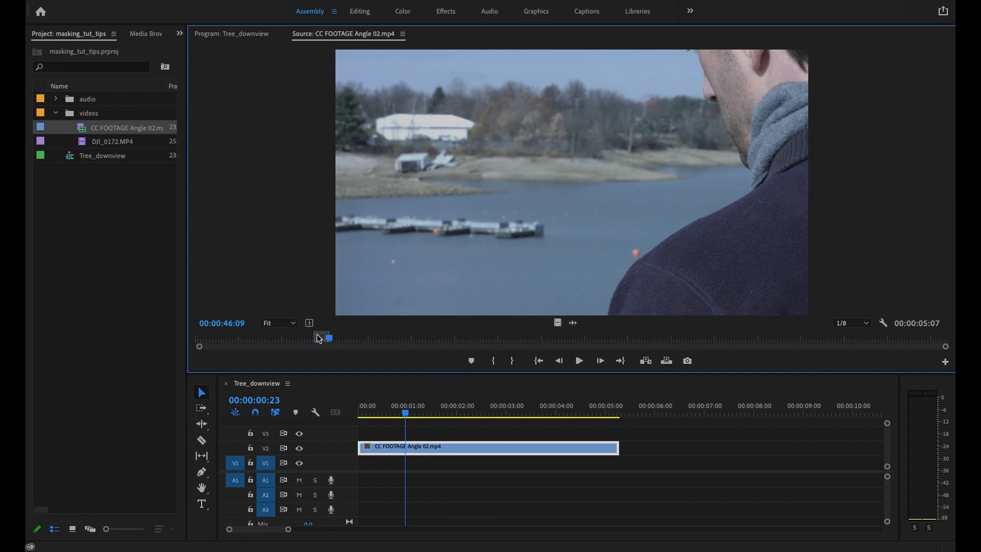
drag(368, 272, 638, 452)
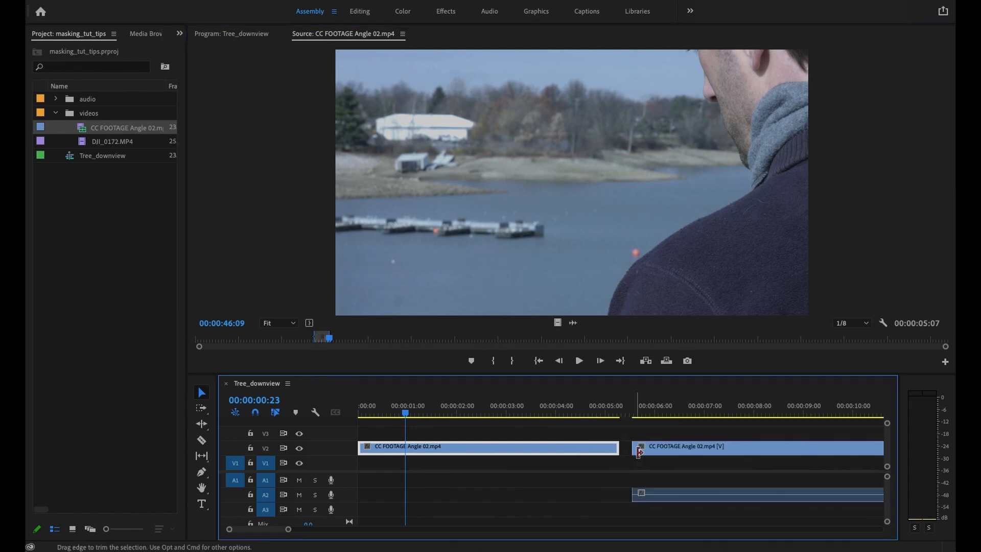
Unlink the new clip's audio from its video and delete that audio from track A2
click(648, 448)
right_click(651, 448)
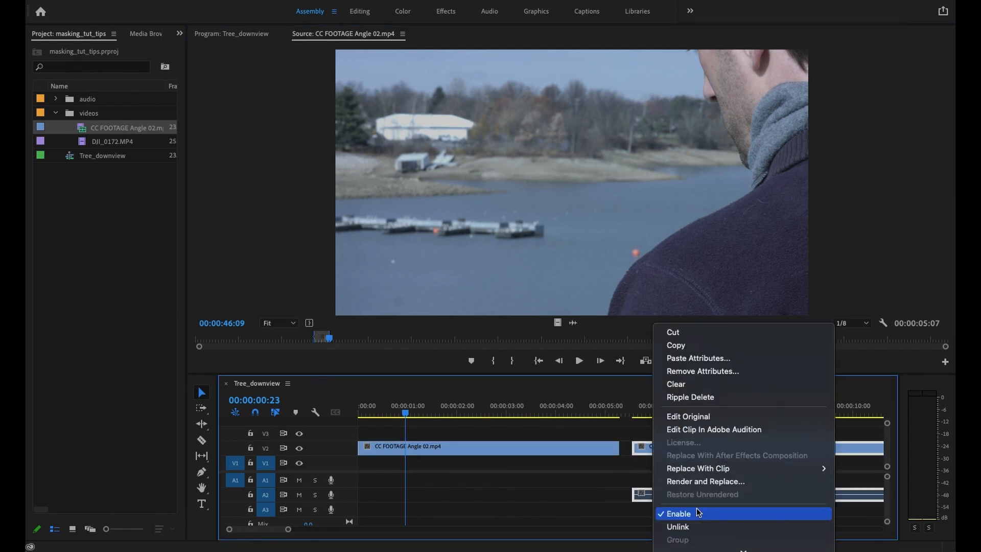
click(677, 526)
click(679, 500)
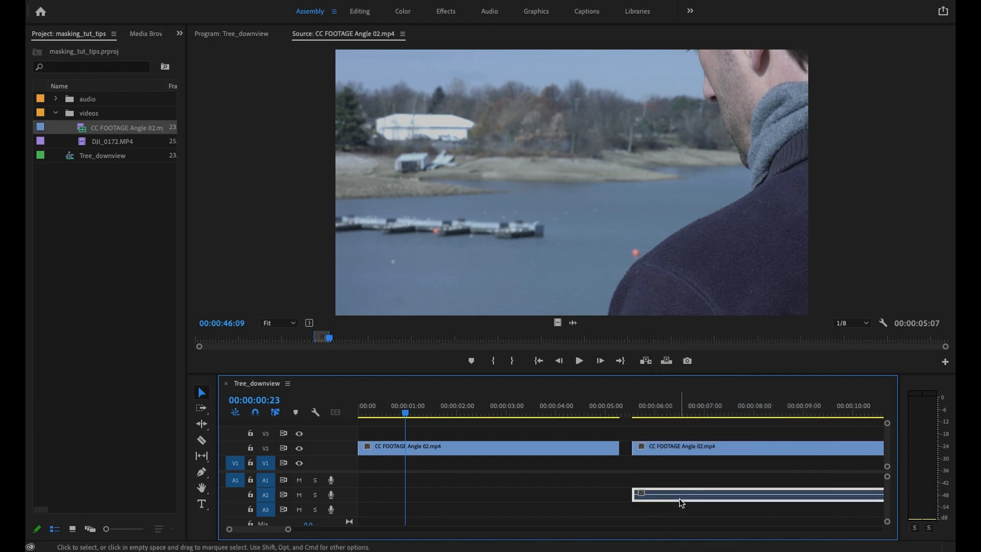
key(Delete)
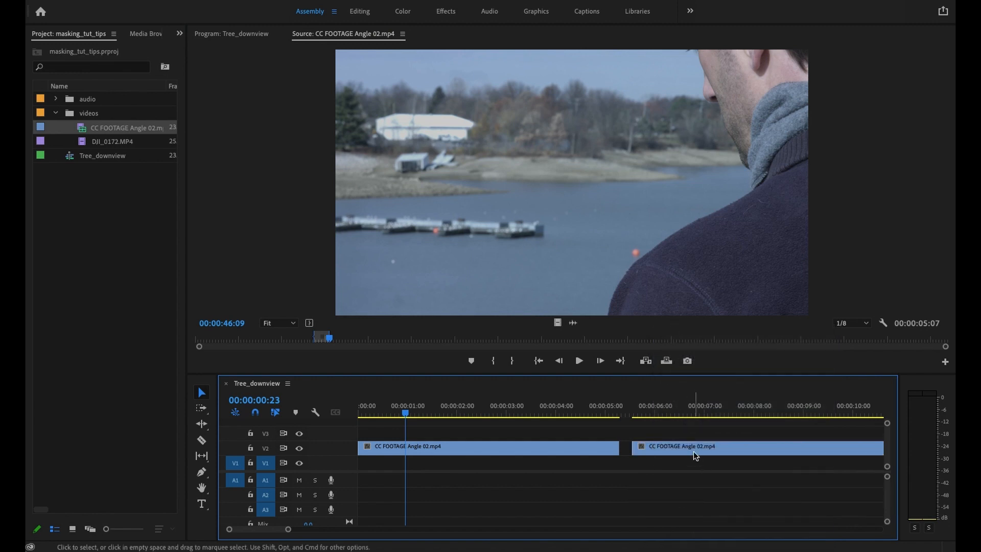
Move the video-only copy to track V1 directly beneath the original clip, and select the V2 clip
click(694, 451)
drag(703, 448, 428, 462)
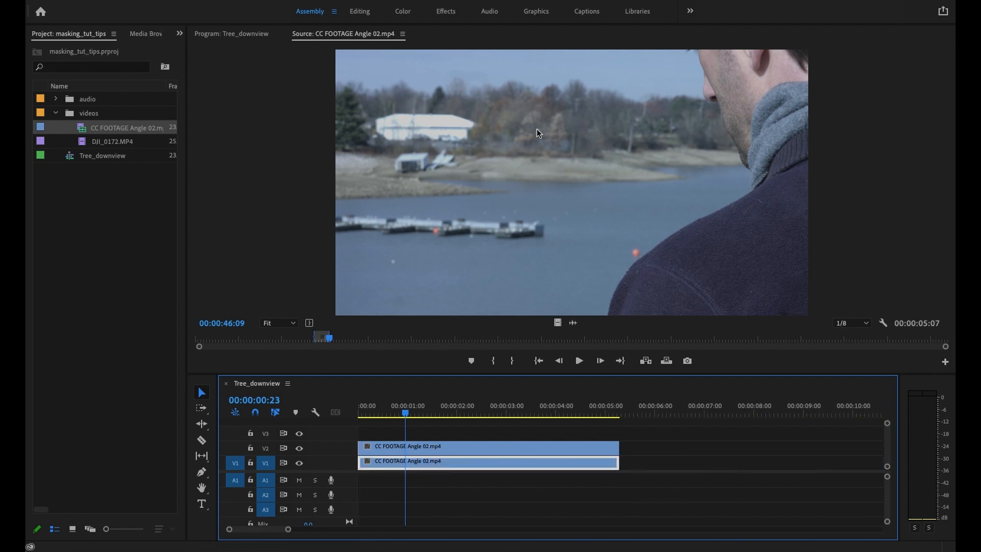
click(463, 451)
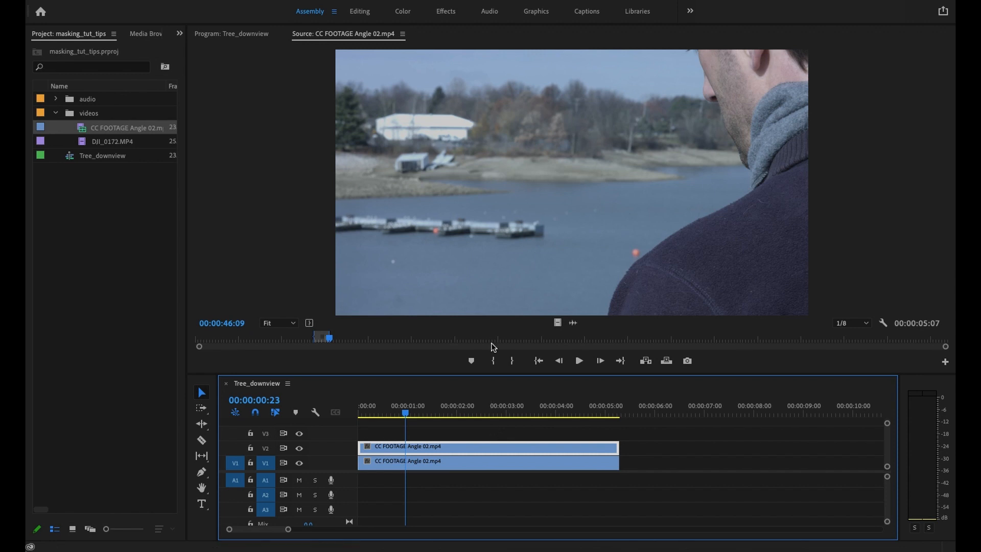
Examine the orange-red buoy beside the man's shoulder in the source clip at 75% magnification
click(295, 323)
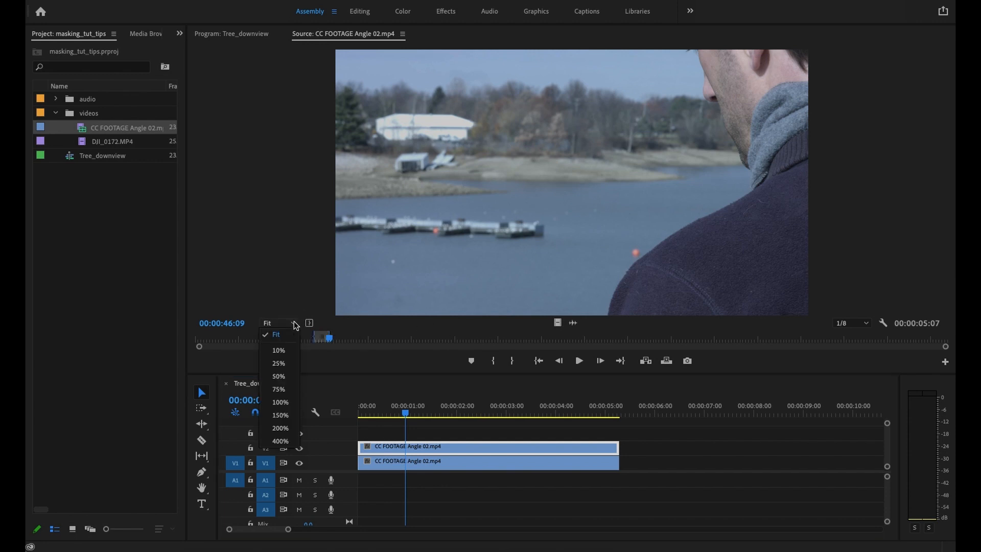
click(278, 389)
drag(475, 312, 679, 322)
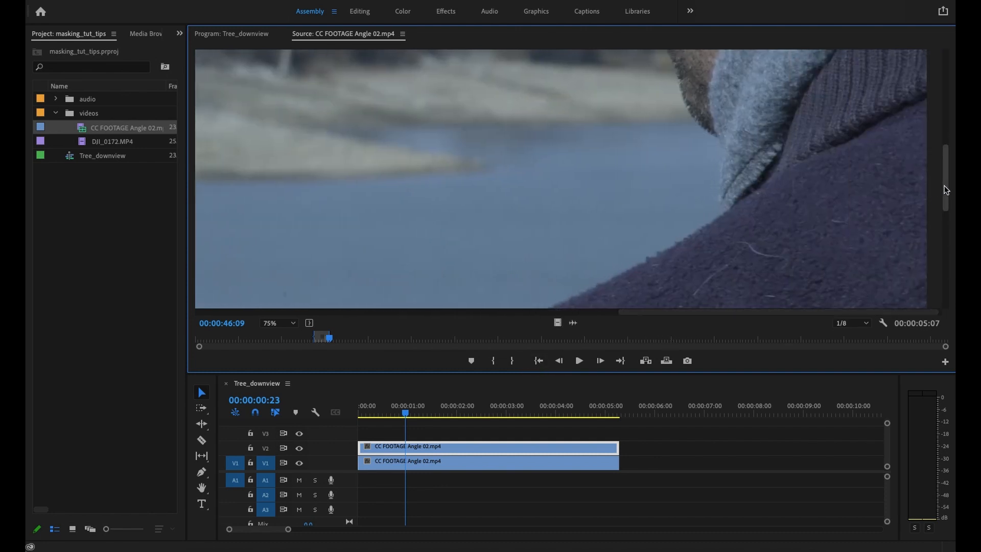
drag(945, 197, 944, 258)
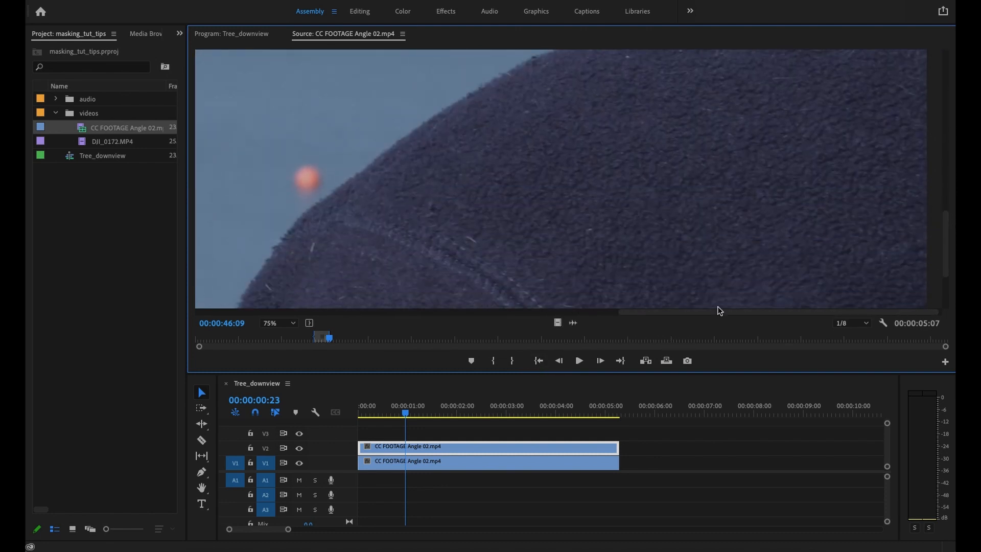
drag(684, 315, 579, 317)
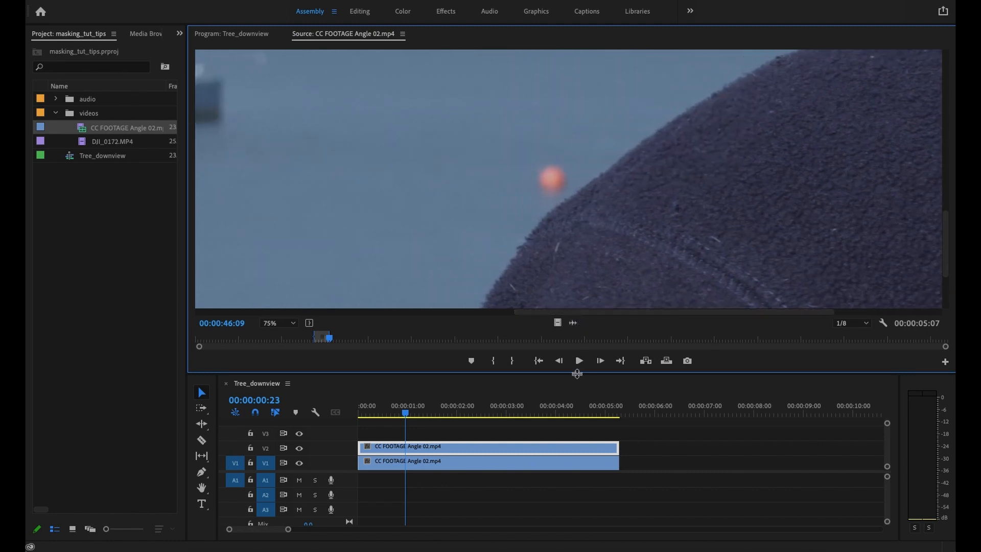
Switch to the Editing workspace with the V2 clip selected and examine the buoy across the sequence at 75%, stopping at 00:00:01:12
click(417, 447)
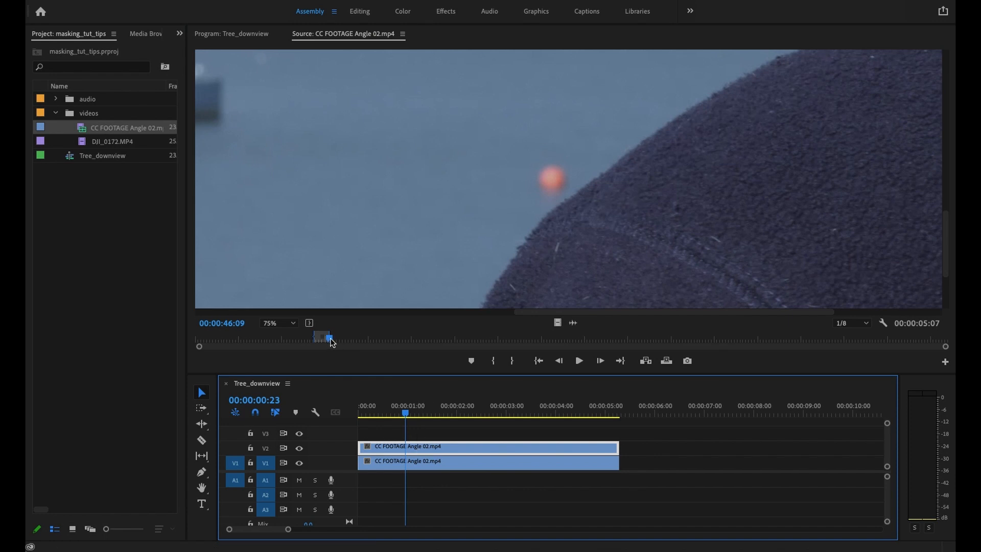
click(365, 11)
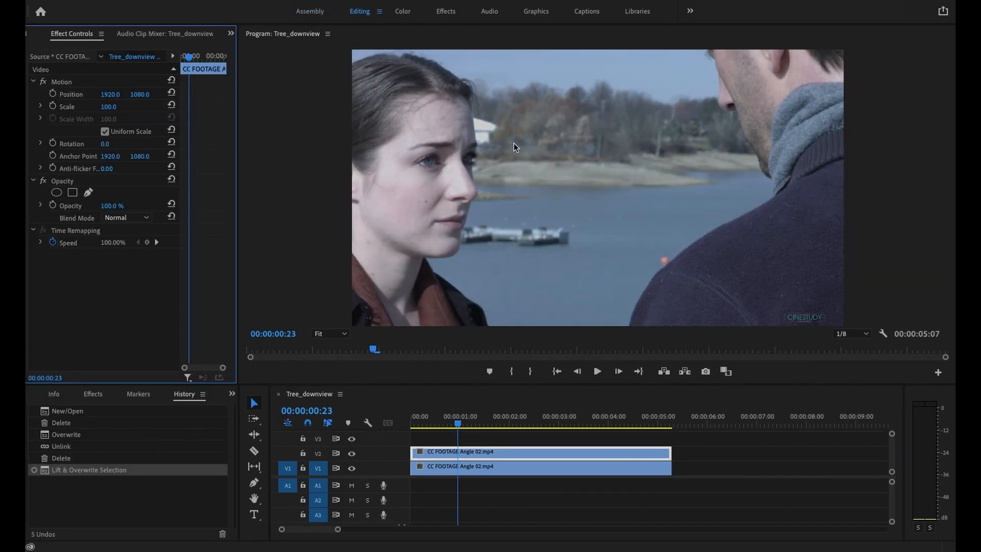
click(342, 335)
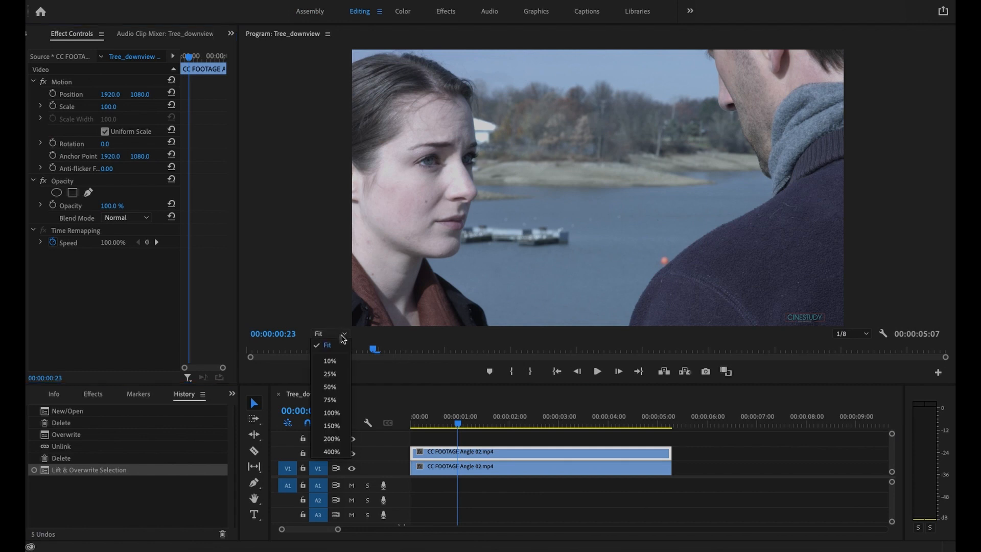
click(330, 374)
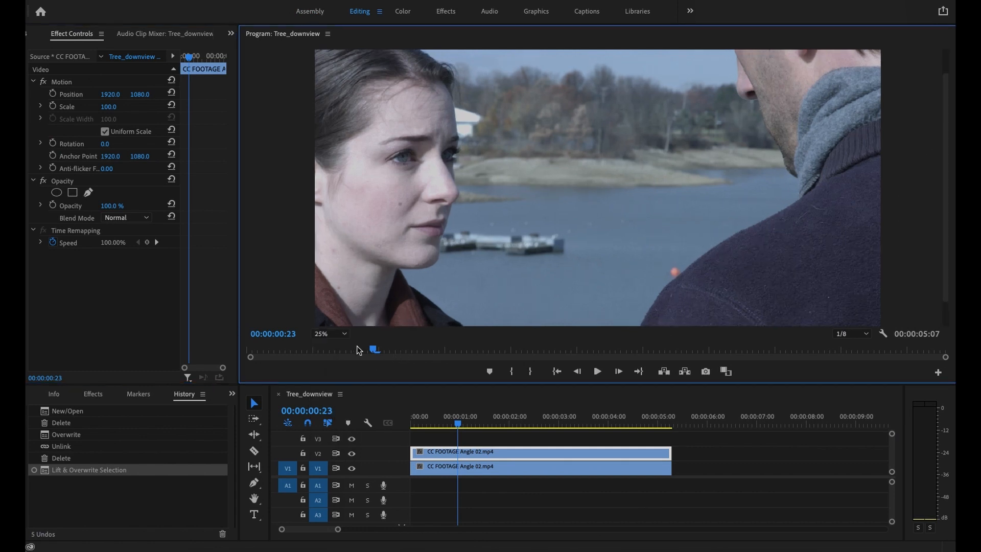
click(342, 335)
click(332, 396)
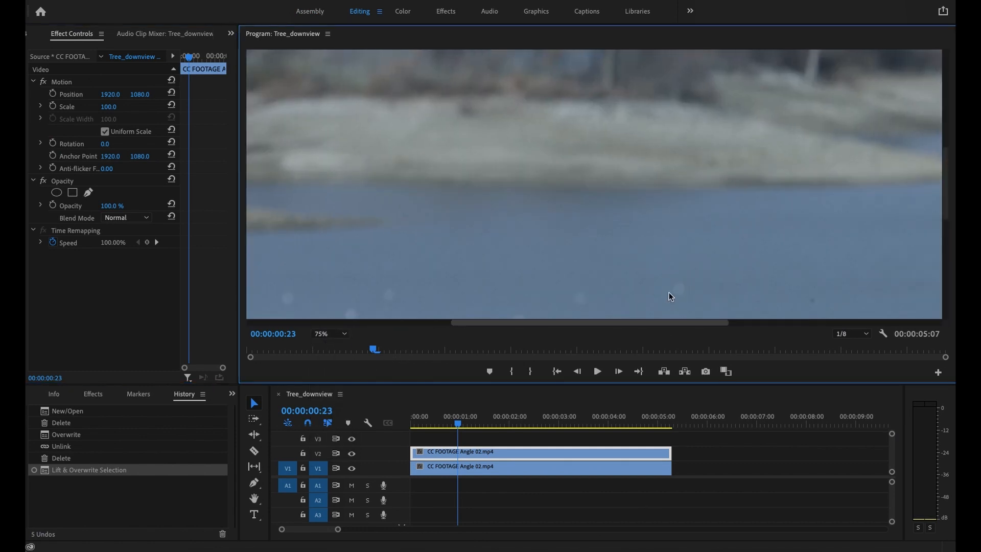
drag(620, 324, 776, 322)
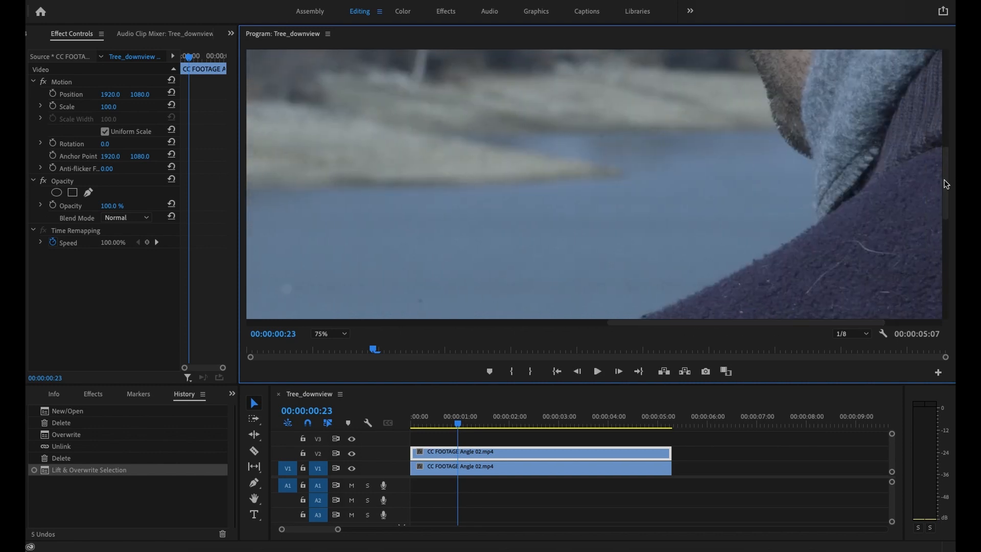
drag(943, 204, 940, 281)
drag(700, 323, 643, 332)
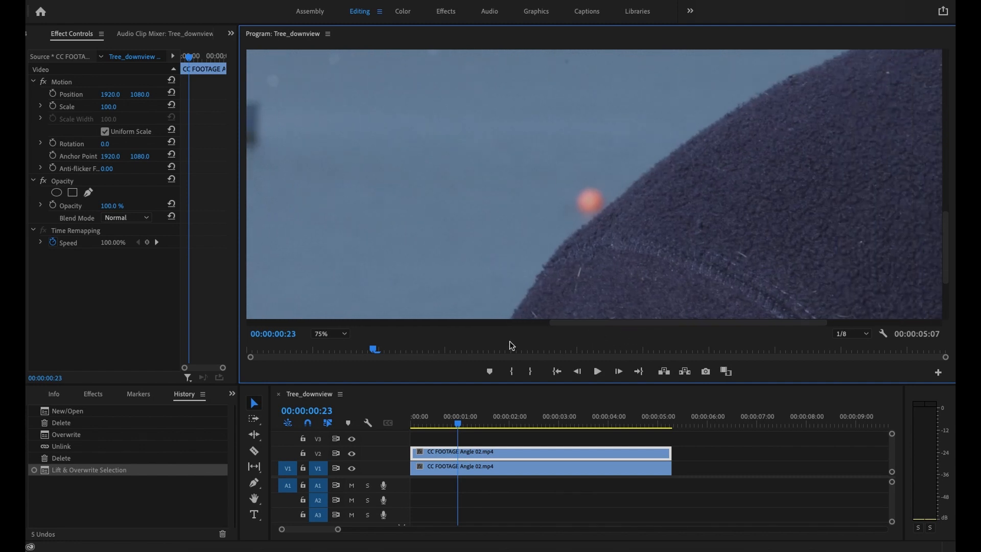
drag(375, 350, 659, 359)
drag(717, 364, 445, 352)
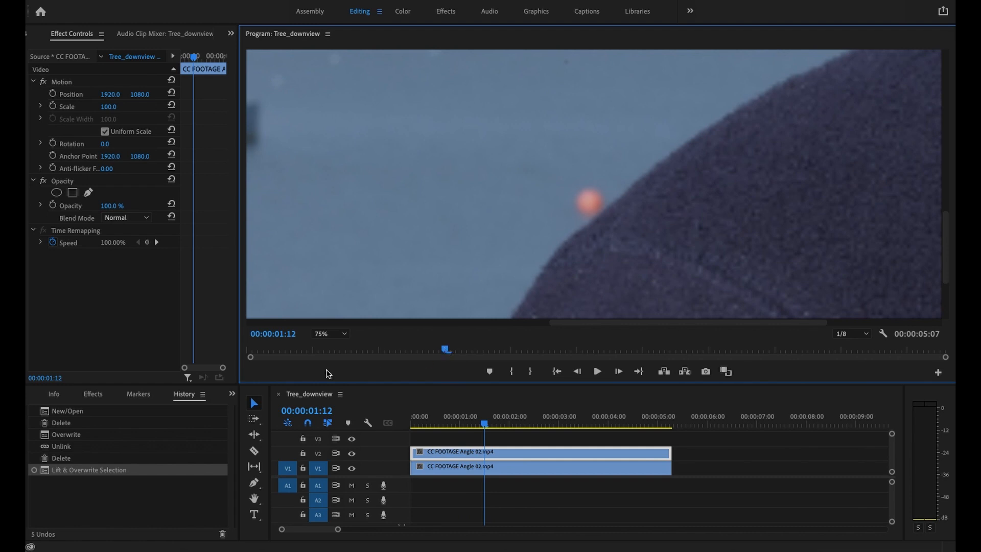
Draw a closed free-form opacity mask around the orange-red buoy on the V2 clip at 00:00:01:12
click(344, 333)
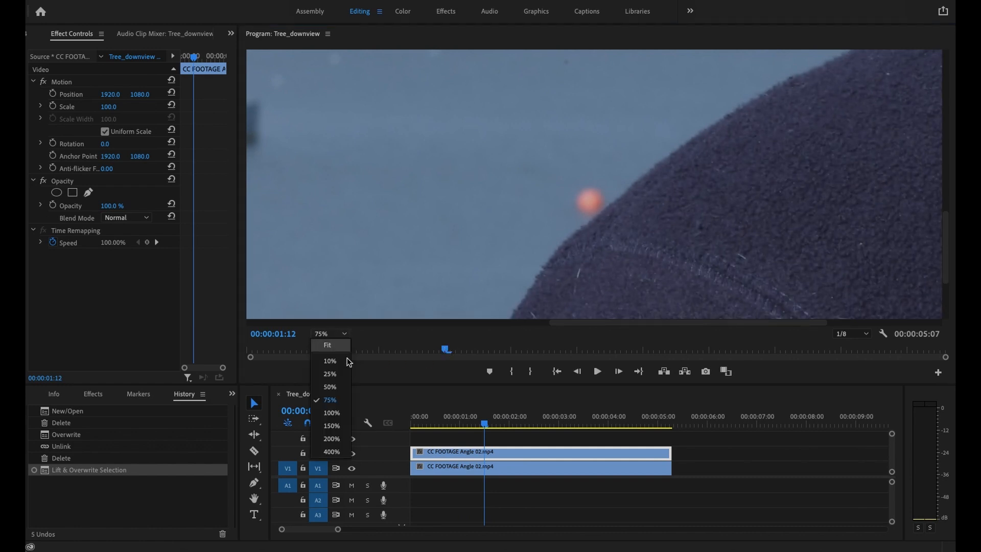
click(332, 425)
drag(946, 180, 938, 245)
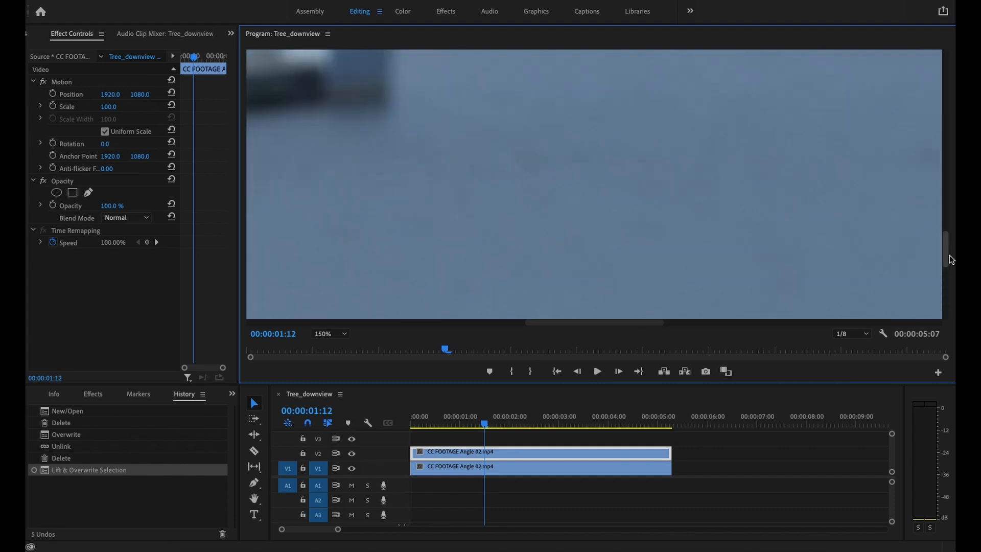
drag(553, 323, 631, 324)
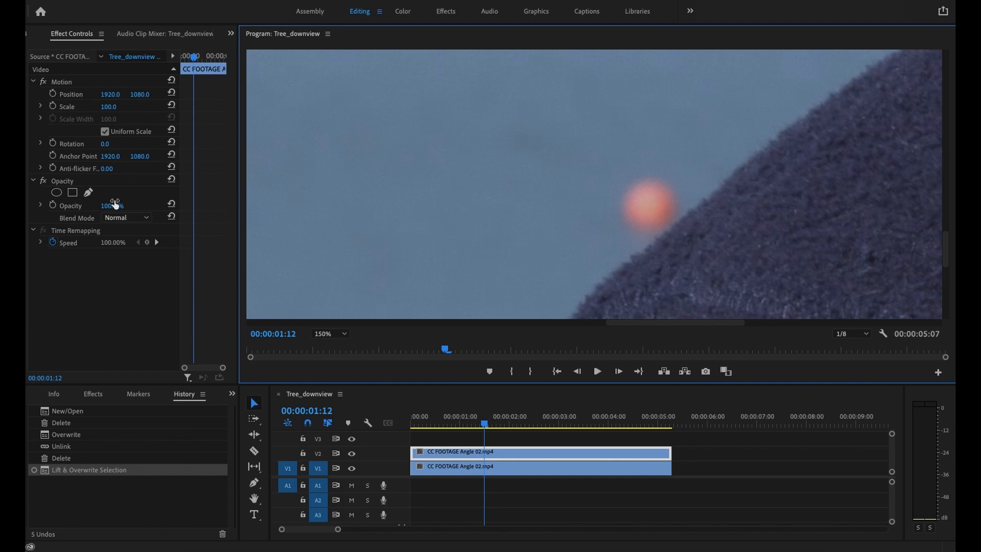
click(88, 194)
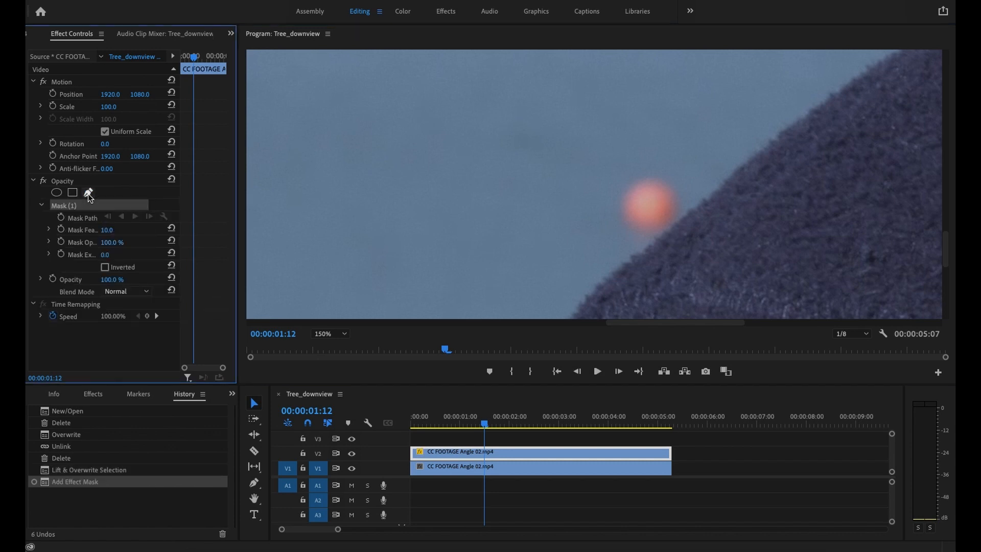
click(623, 176)
click(650, 170)
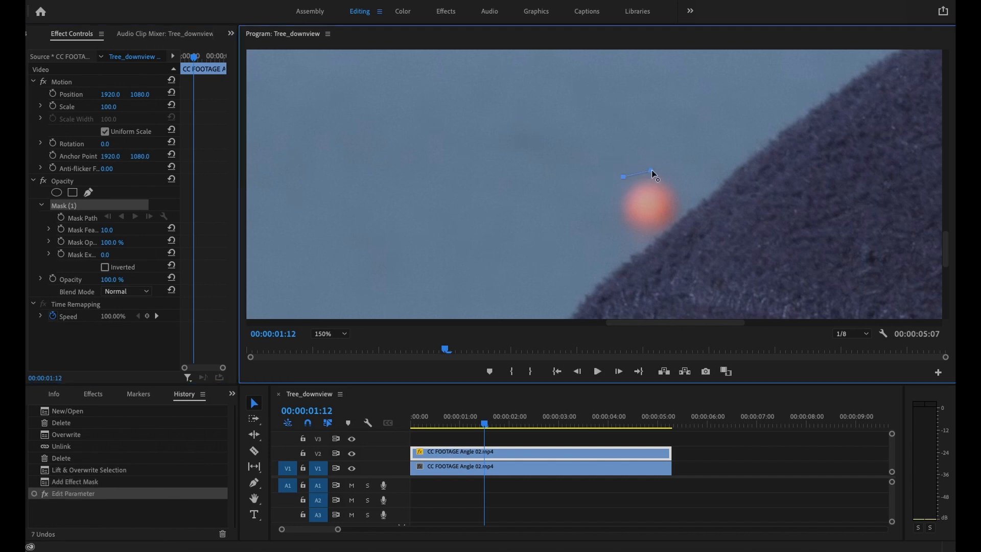
click(683, 188)
click(690, 207)
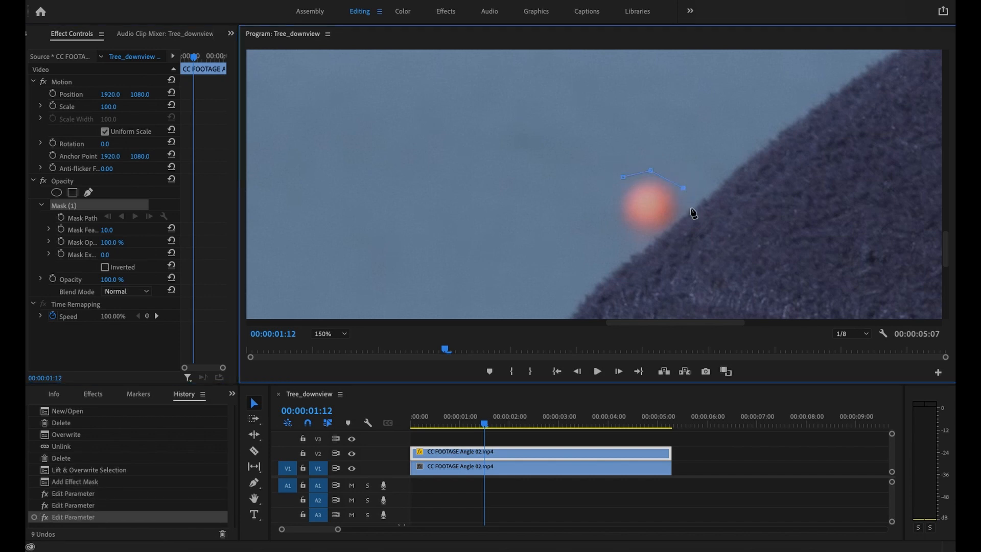
click(678, 219)
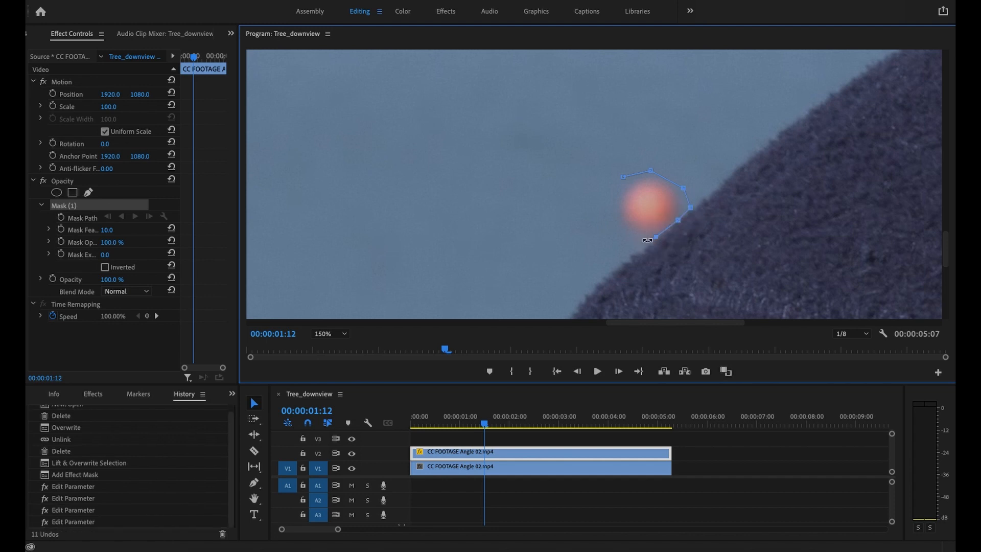
click(655, 237)
click(632, 242)
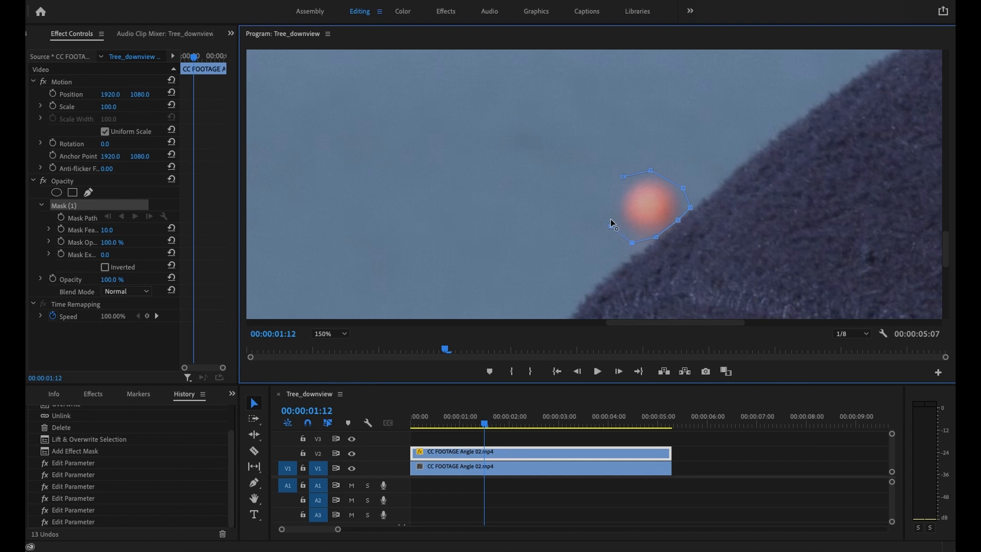
click(610, 226)
click(607, 203)
click(622, 177)
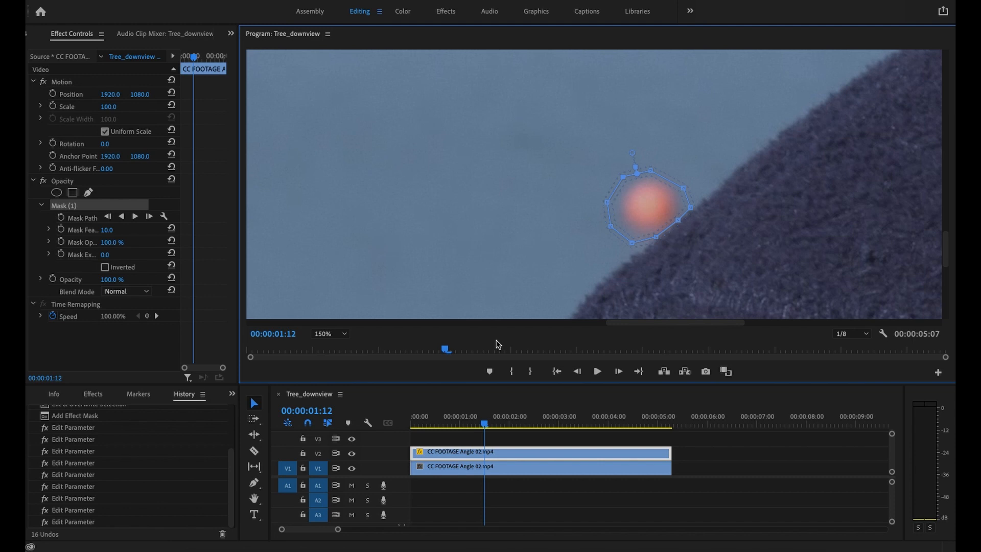
Invert the V2 clip's opacity mask while track V1 is temporarily hidden to check the cut-out, and show V1 again
click(351, 468)
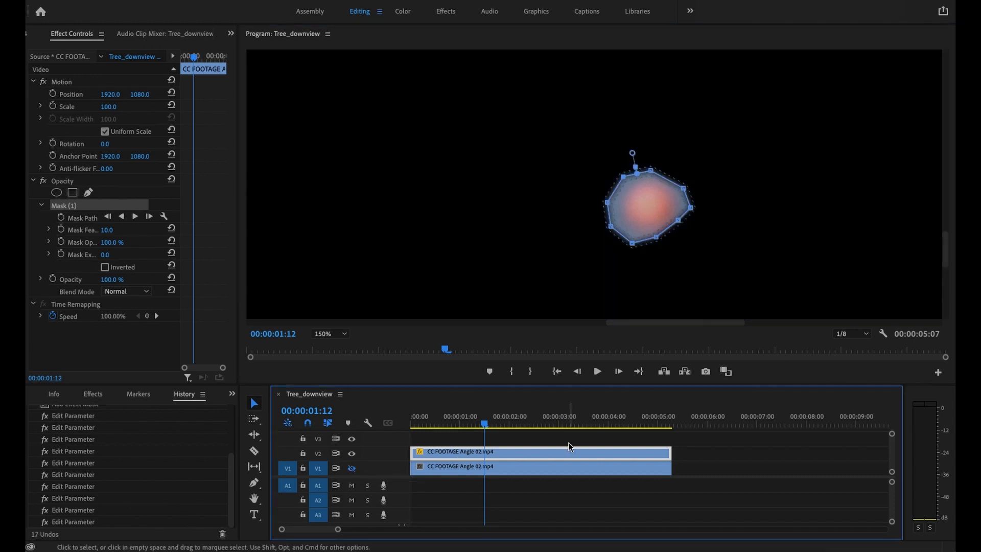
click(105, 267)
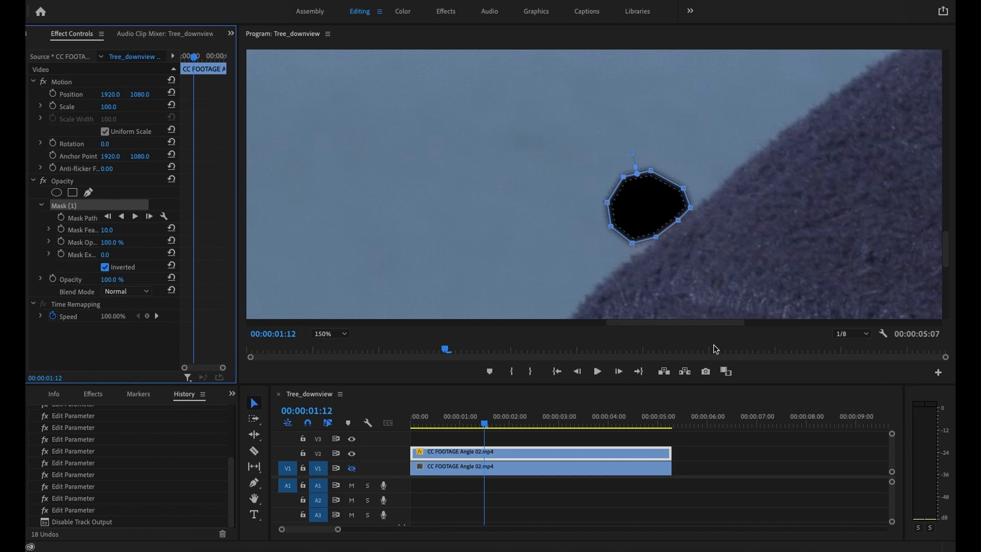
click(352, 468)
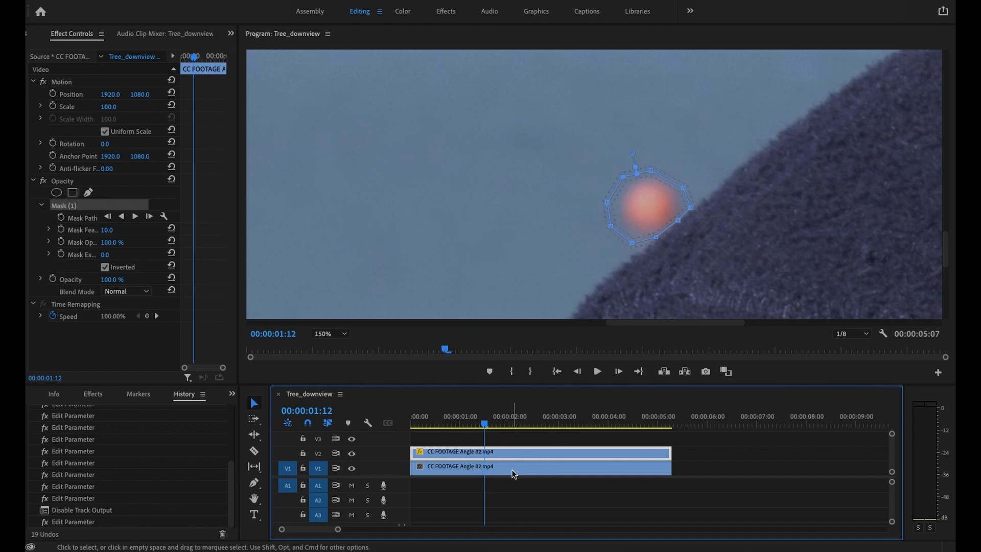
Reposition the V1 clip to 1967.0, 1135.0 with track V2 temporarily hidden, and show V2 again so clean water fills the masked hole
click(351, 454)
click(452, 473)
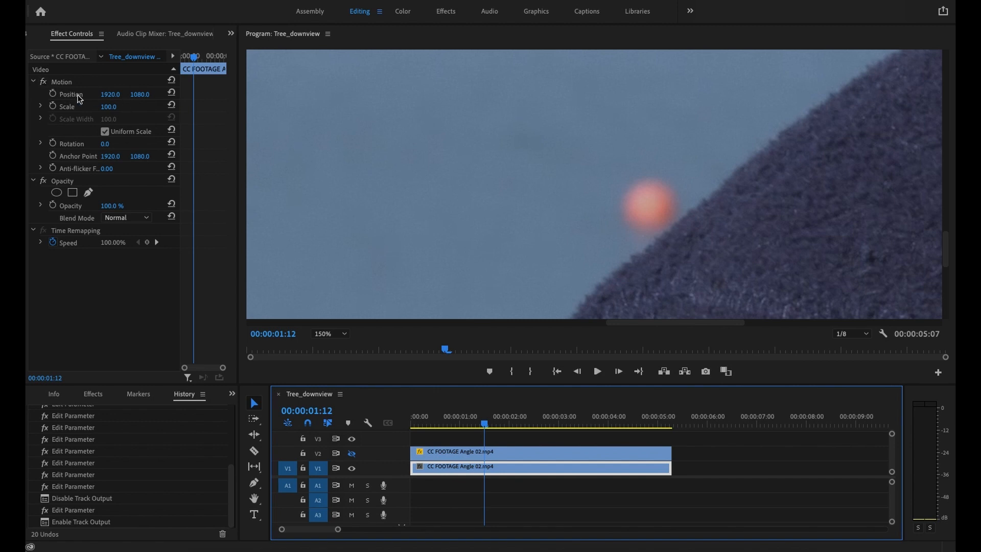
click(107, 98)
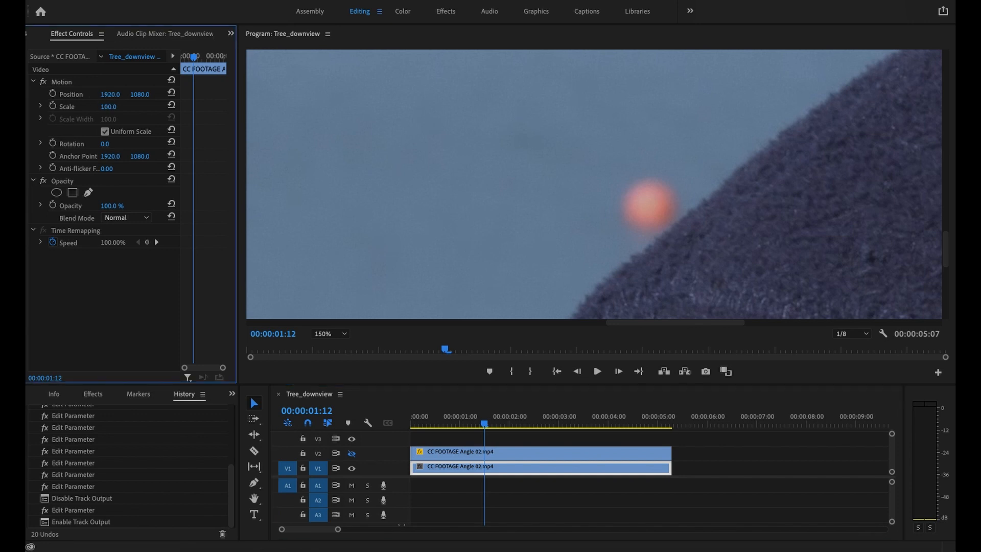
drag(106, 94, 166, 95)
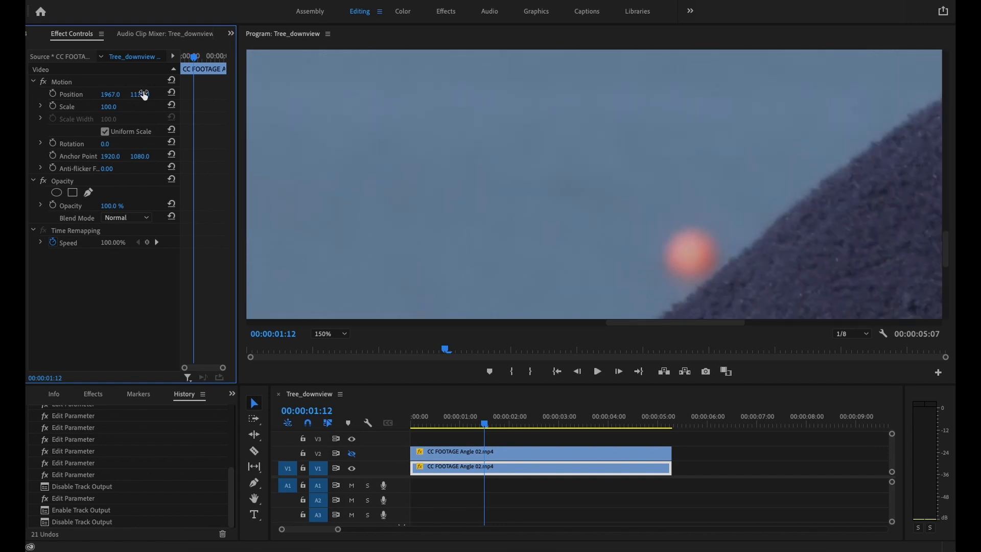
click(351, 453)
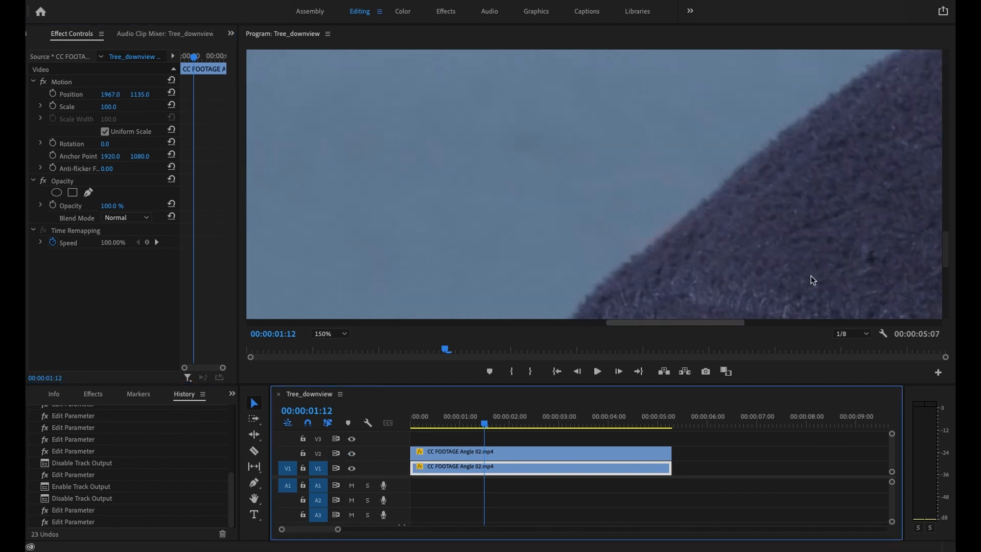
Examine the patched spot with the V2 clip's mask outline displayed, fit the whole frame in view, and compare the V1 and V2 clip settings
click(506, 456)
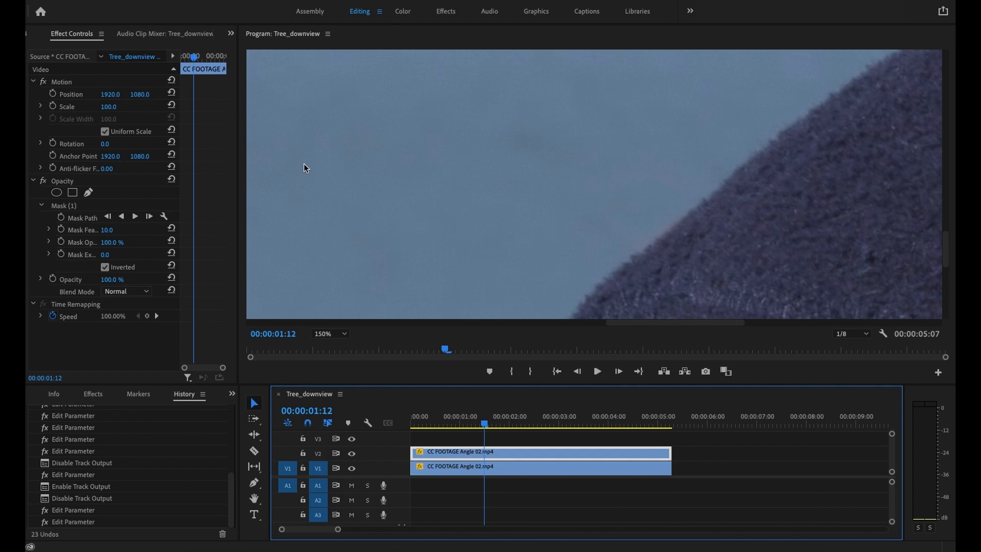
click(58, 207)
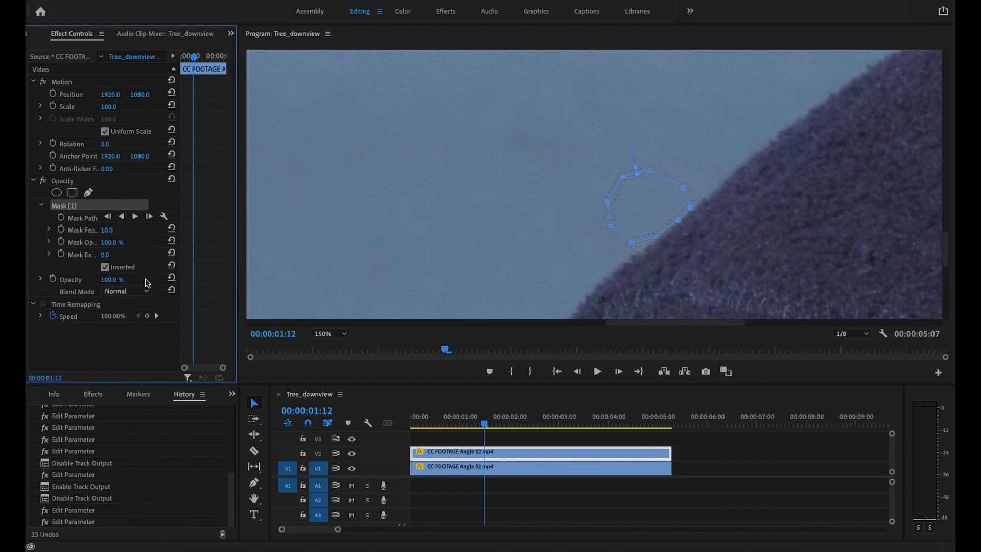
click(344, 334)
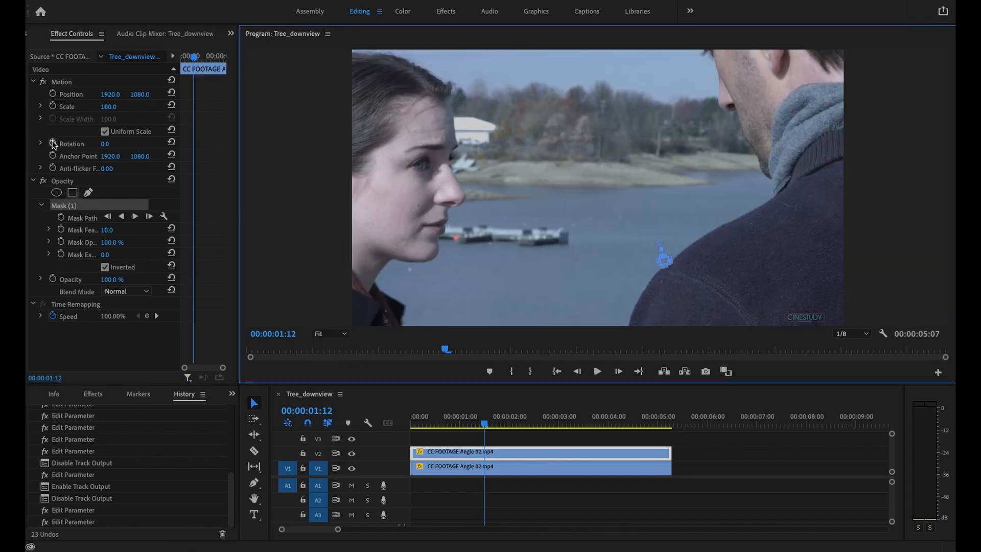
click(467, 467)
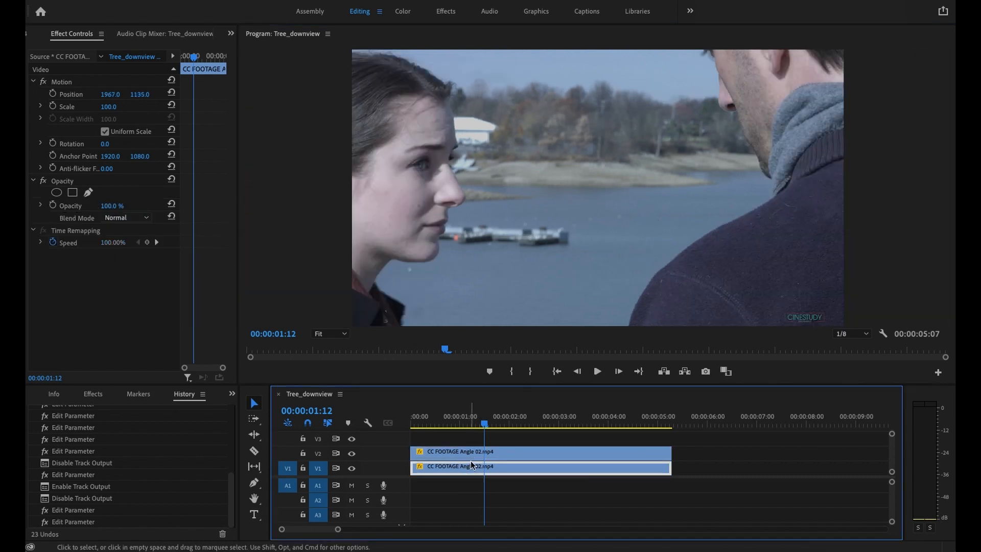
click(471, 458)
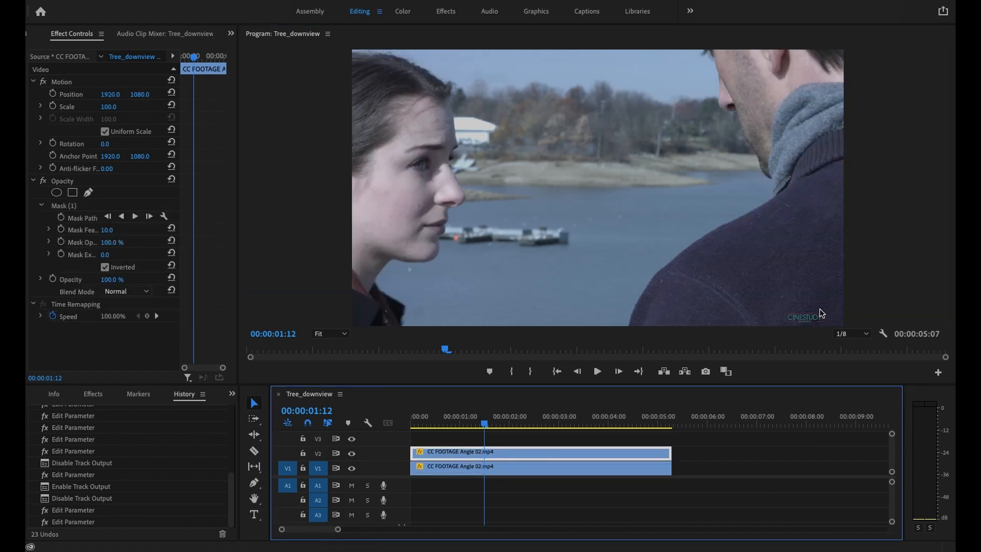
Scrub through the sequence to check the patch beside the man's shoulder, stopping at 00:00:02:08, and display the mask outline there
drag(442, 352, 643, 375)
drag(692, 378, 435, 345)
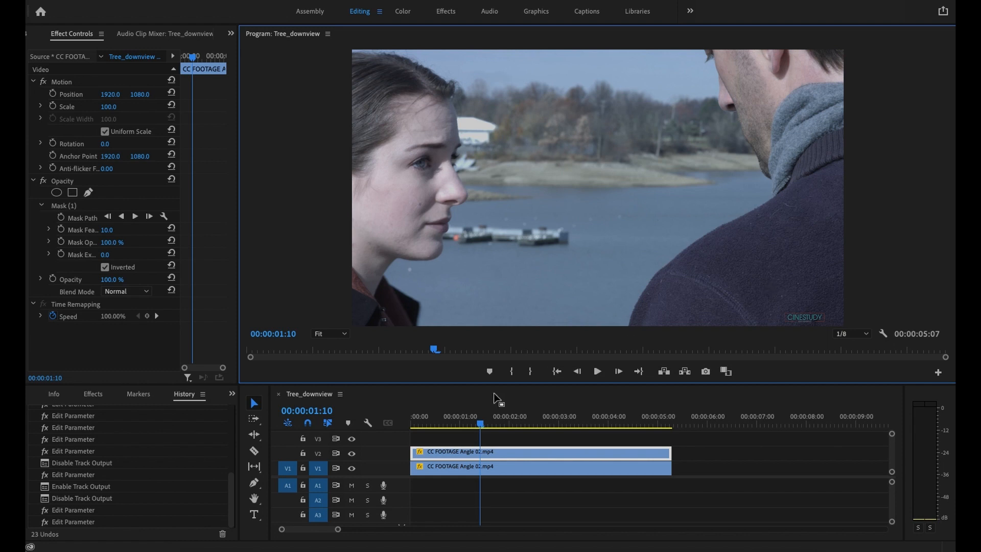
drag(434, 352, 557, 374)
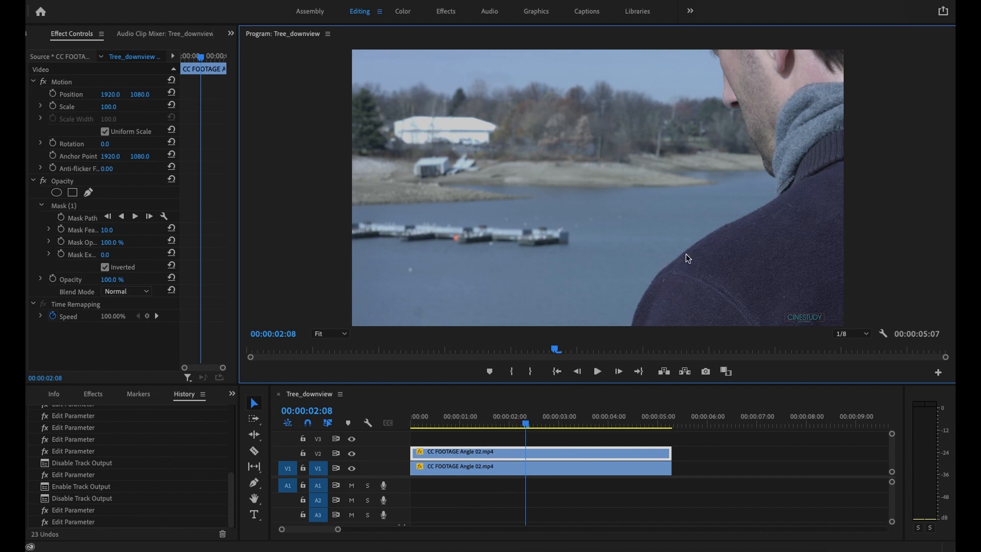
click(63, 206)
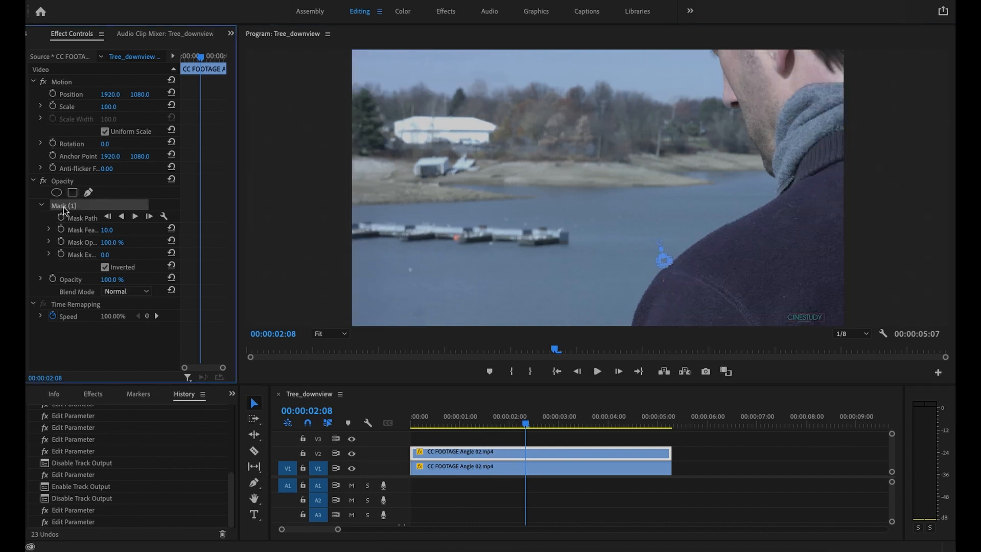